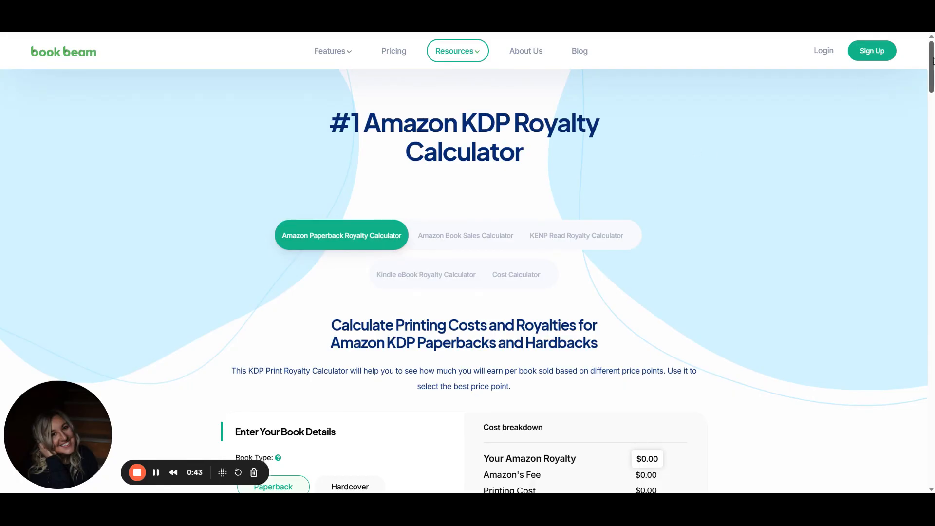
# Set the paperback's interior type to Black Ink and its trim size to Regular - 6"x9" and under
pyautogui.scroll(-5, 932, 60)
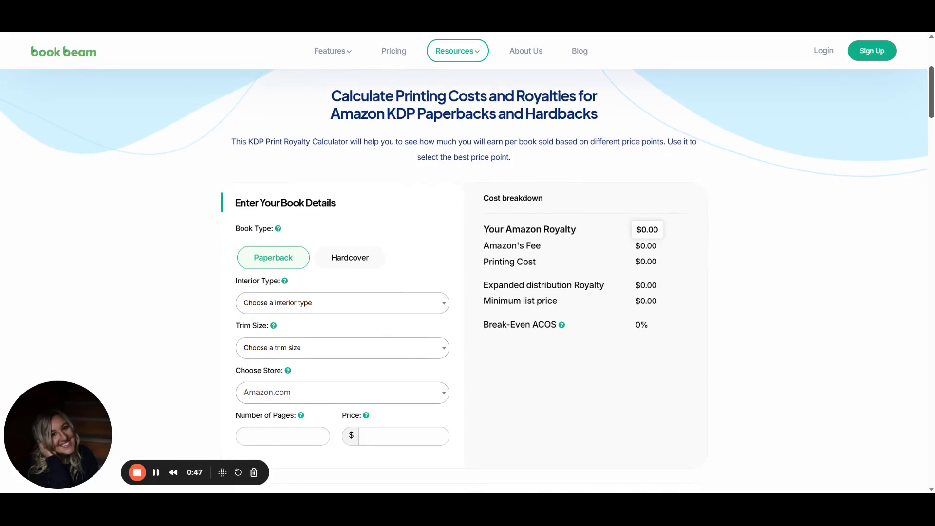
pyautogui.scroll(-2, 464, 281)
pyautogui.moveTo(932, 92); pyautogui.dragTo(932, 96)
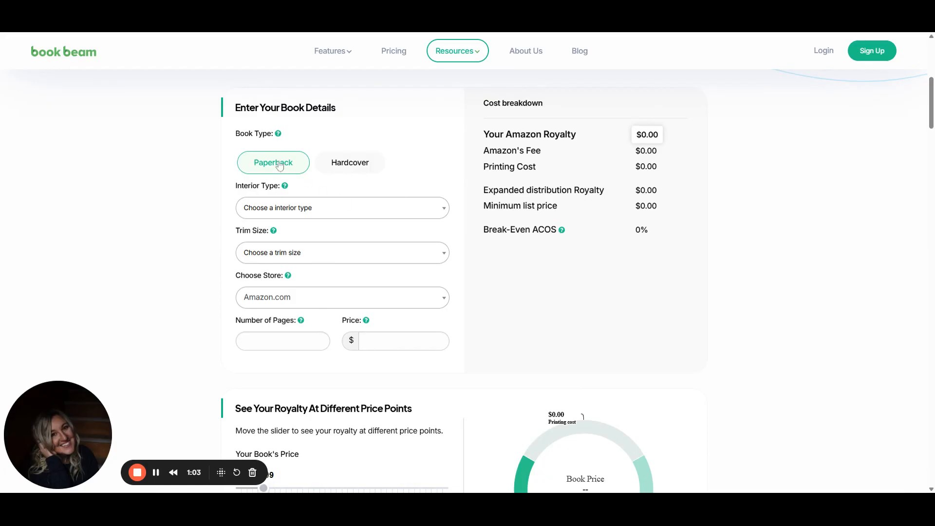
pyautogui.click(346, 209)
pyautogui.click(304, 232)
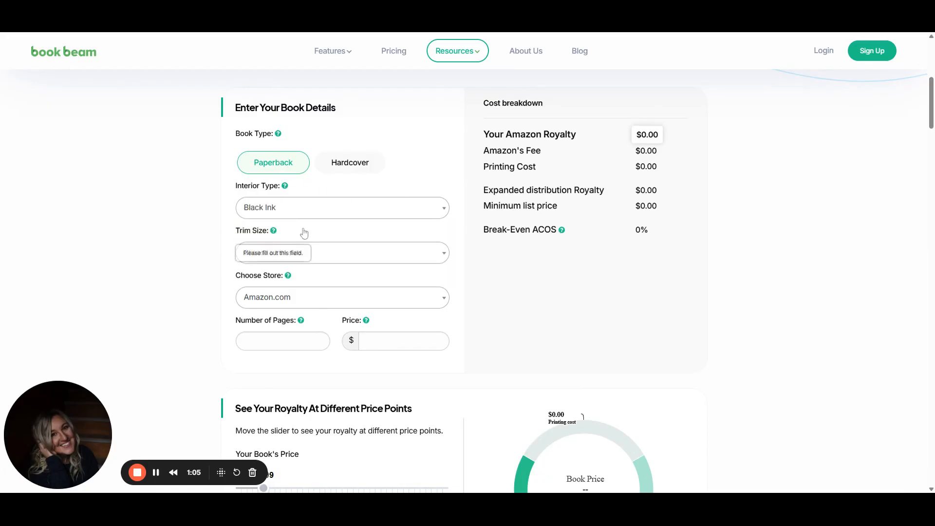
pyautogui.click(374, 253)
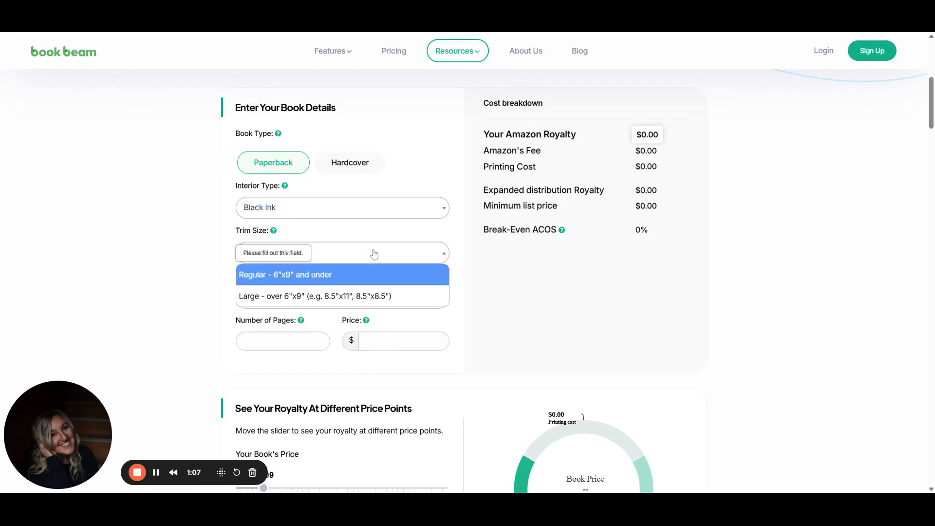
pyautogui.click(328, 280)
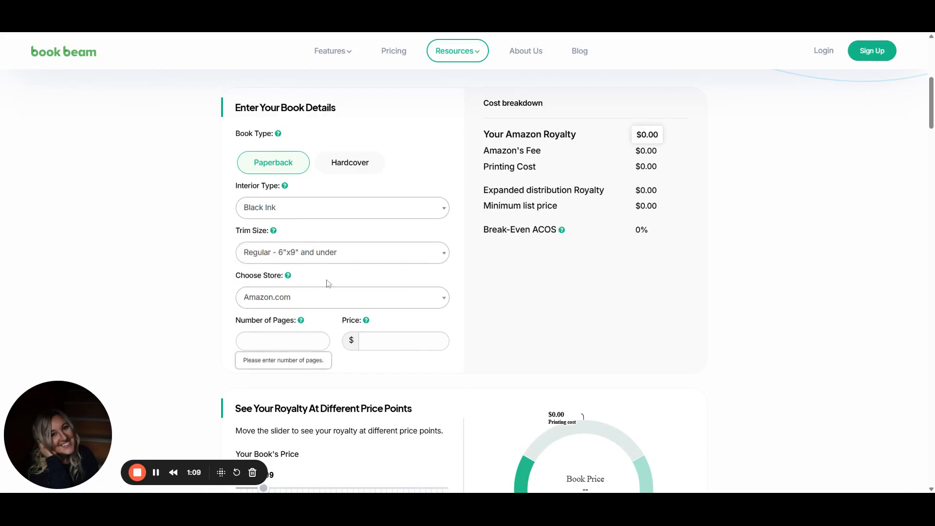
# Enter 110 pages and a price of $7.99, and check the resulting royalty and break-even ACOS
pyautogui.click(281, 341)
pyautogui.write('110')
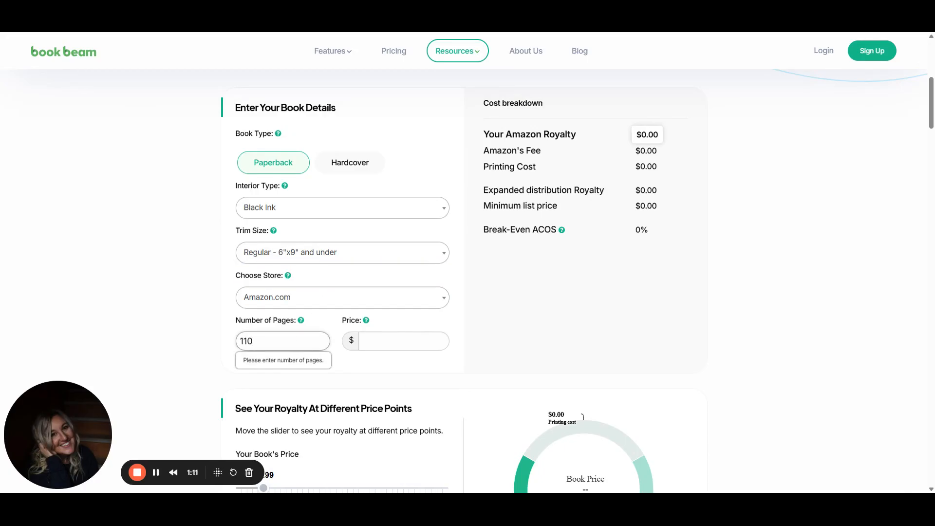
pyautogui.press('Tab')
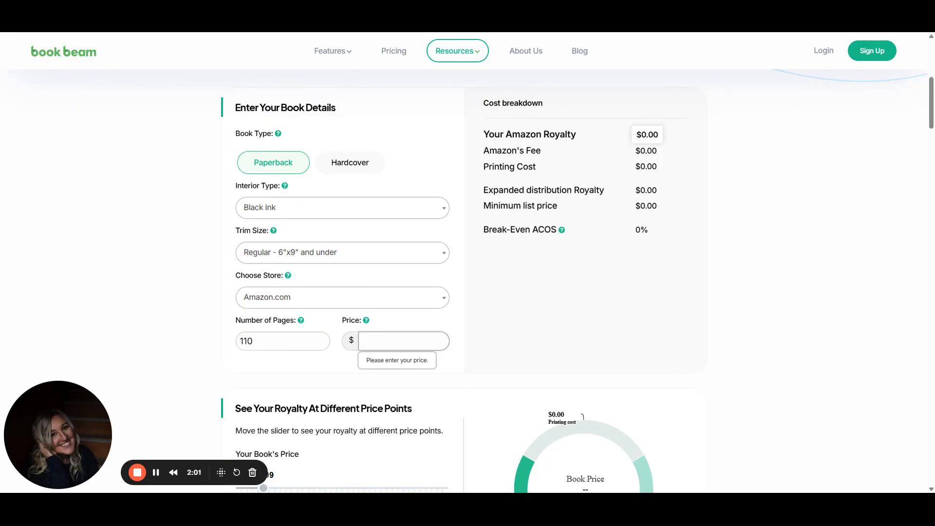
pyautogui.write('7.99')
pyautogui.click(562, 229)
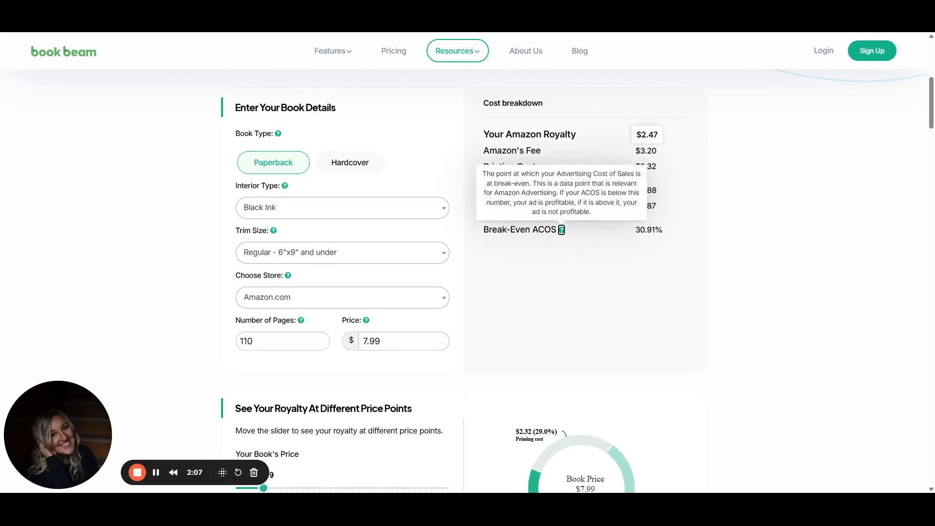
pyautogui.click(689, 140)
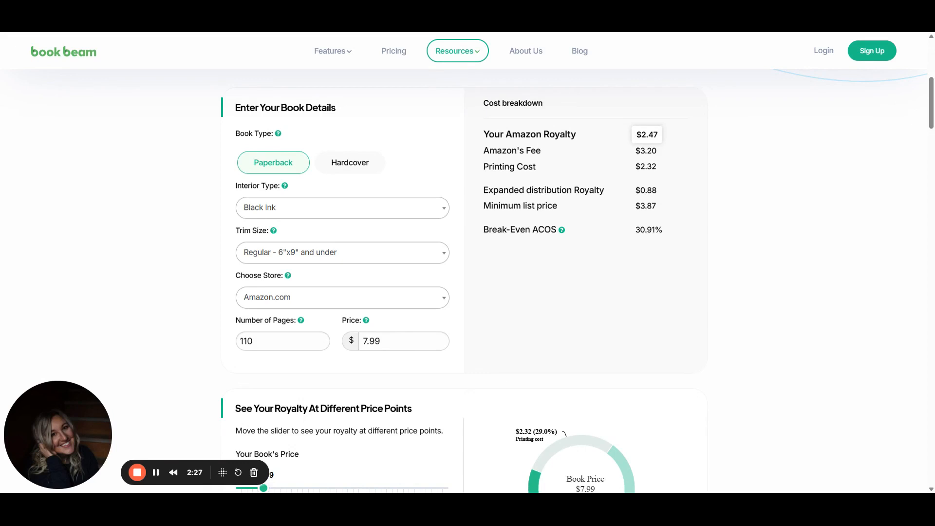
pyautogui.moveTo(563, 233)
pyautogui.moveTo(663, 140); pyautogui.dragTo(645, 140)
pyautogui.click(534, 332)
# Set the book price to $9.99 and recalculate the cost breakdown
pyautogui.click(412, 342)
pyautogui.hotkey('shift', 'Left')
pyautogui.hotkey('shift', 'Left')
pyautogui.hotkey('shift', 'Left')
pyautogui.hotkey('shift', 'Left')
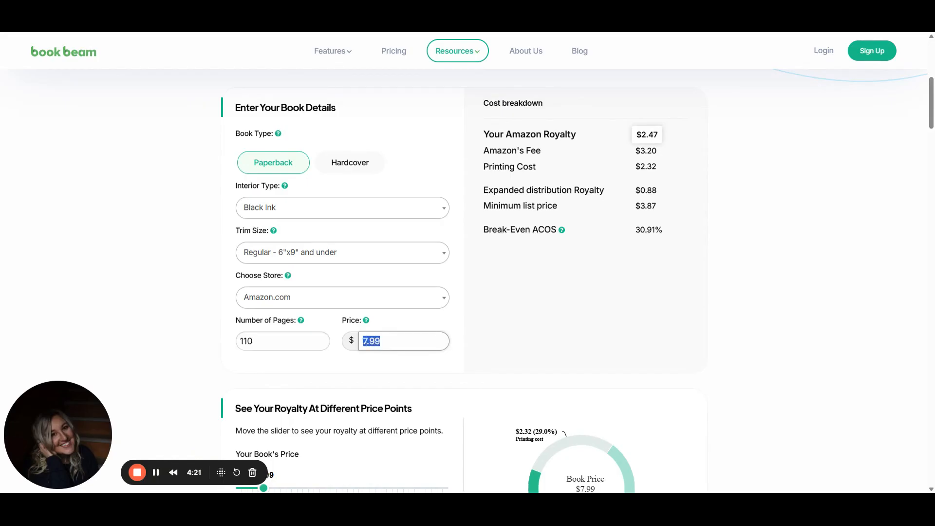
pyautogui.write('9.99')
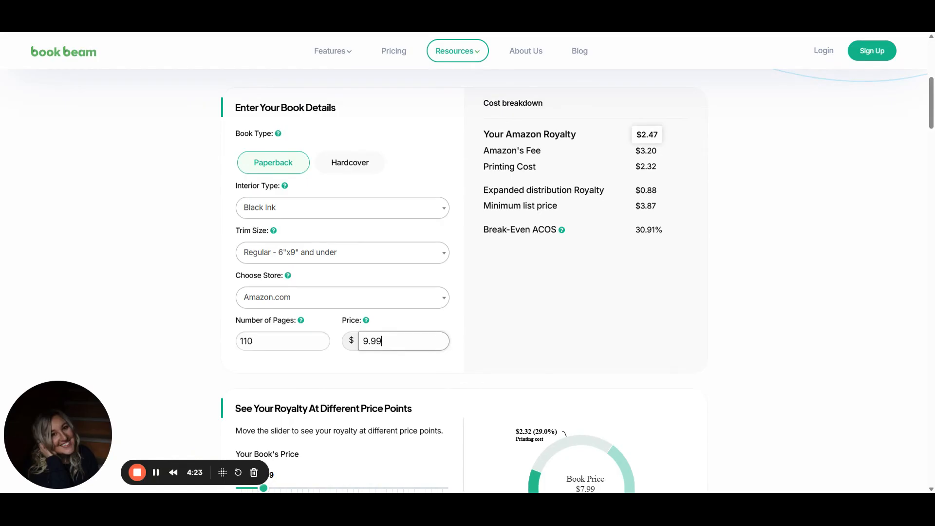
pyautogui.press('Tab')
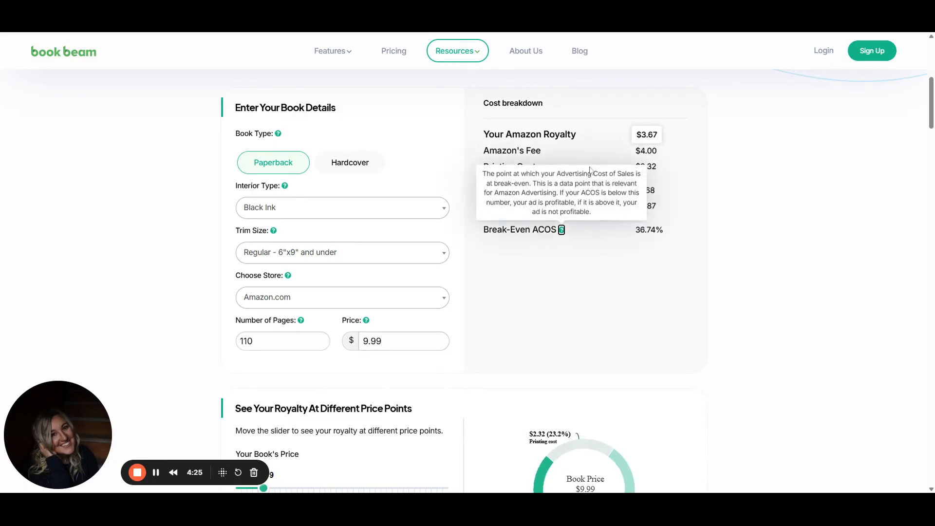
pyautogui.click(676, 146)
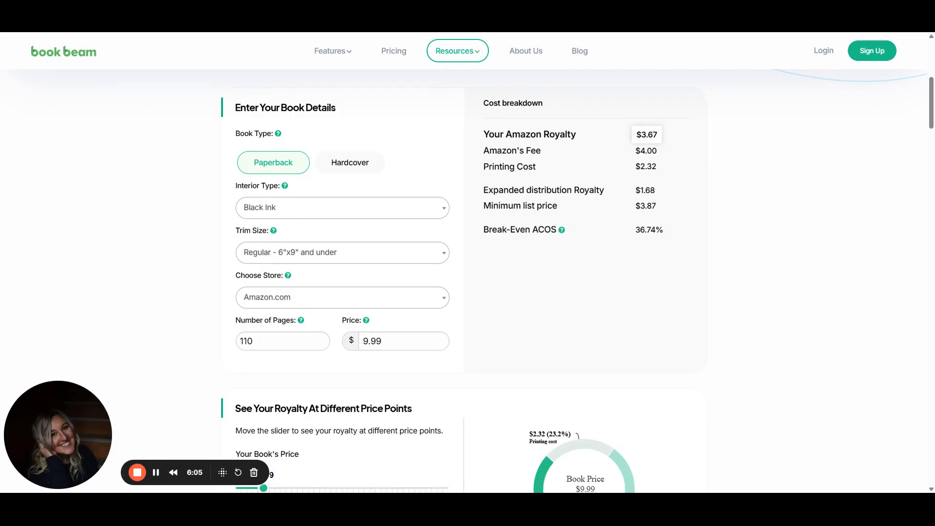
# Set the book price to $12.99 and recalculate the royalty
pyautogui.moveTo(387, 342); pyautogui.dragTo(361, 342)
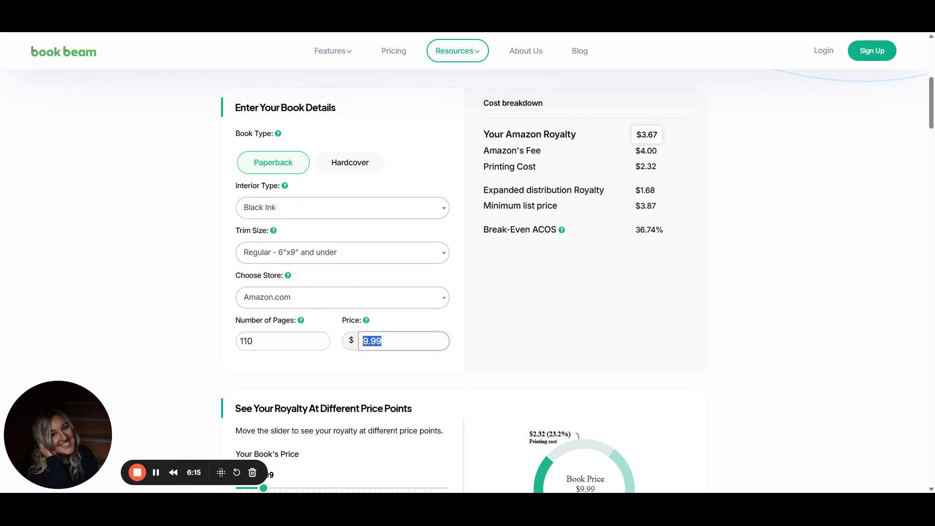
pyautogui.write('12.99')
pyautogui.click(561, 229)
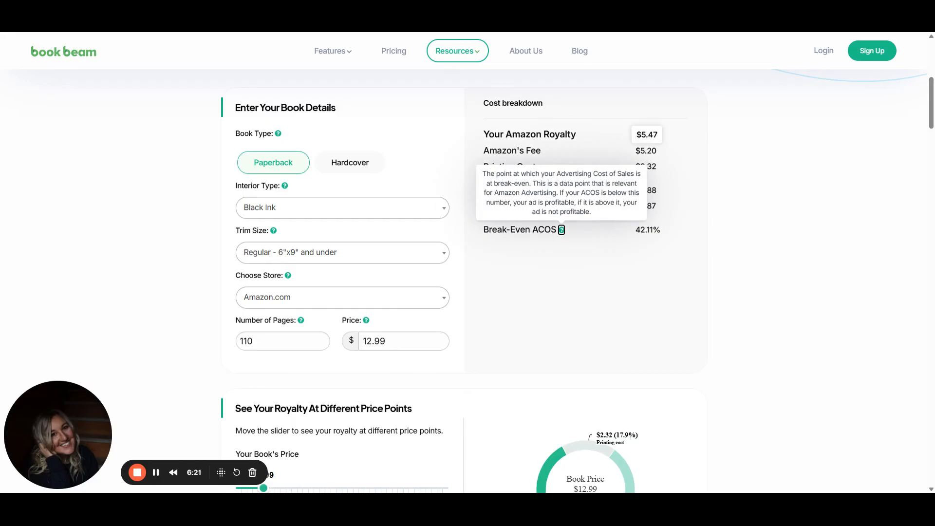
# Set the book price to $13.99 and check the resulting break-even ACOS
pyautogui.moveTo(391, 341); pyautogui.dragTo(361, 341)
pyautogui.write('13.99')
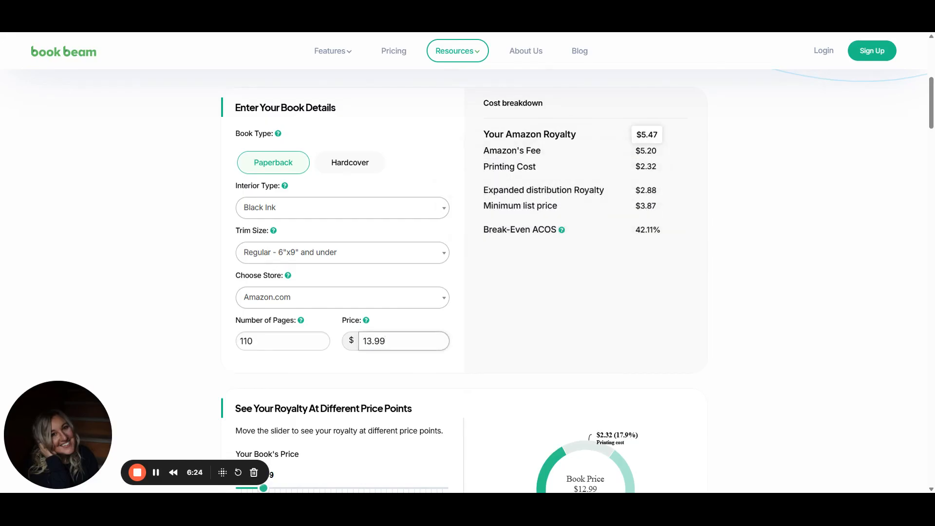
pyautogui.press('Tab')
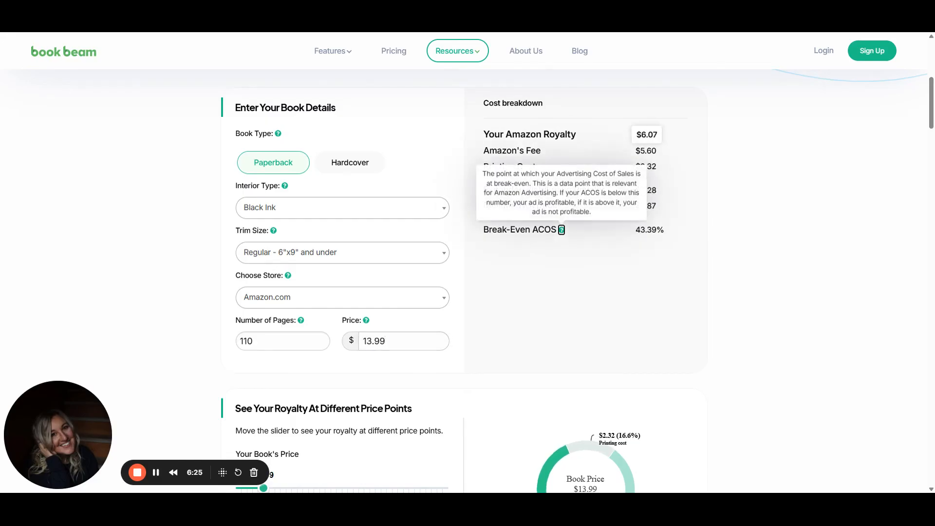
pyautogui.click(578, 321)
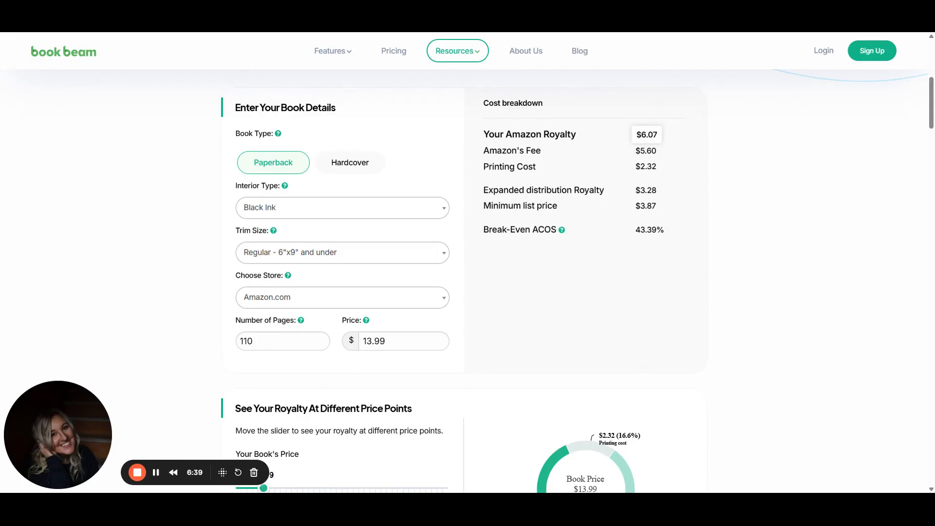
pyautogui.moveTo(676, 234); pyautogui.dragTo(635, 234)
pyautogui.click(596, 267)
pyautogui.moveTo(444, 341); pyautogui.dragTo(358, 349)
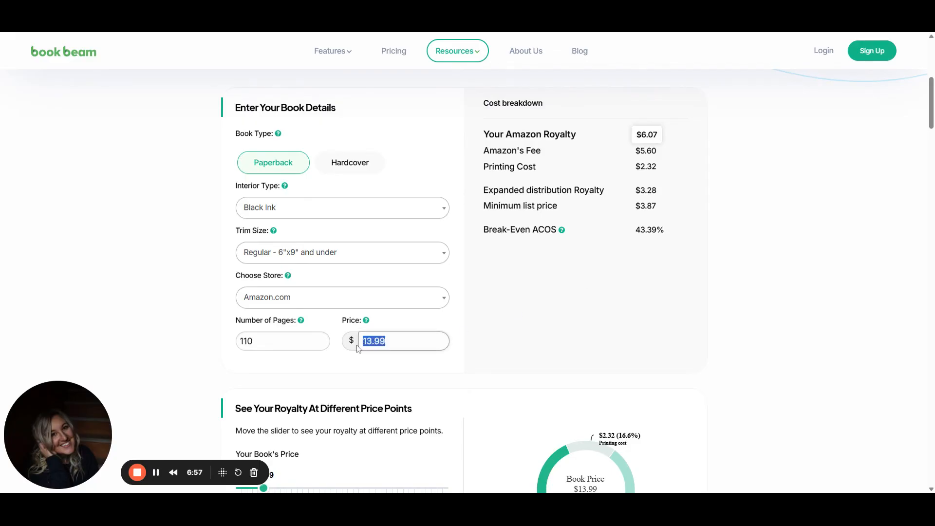
pyautogui.click(156, 473)
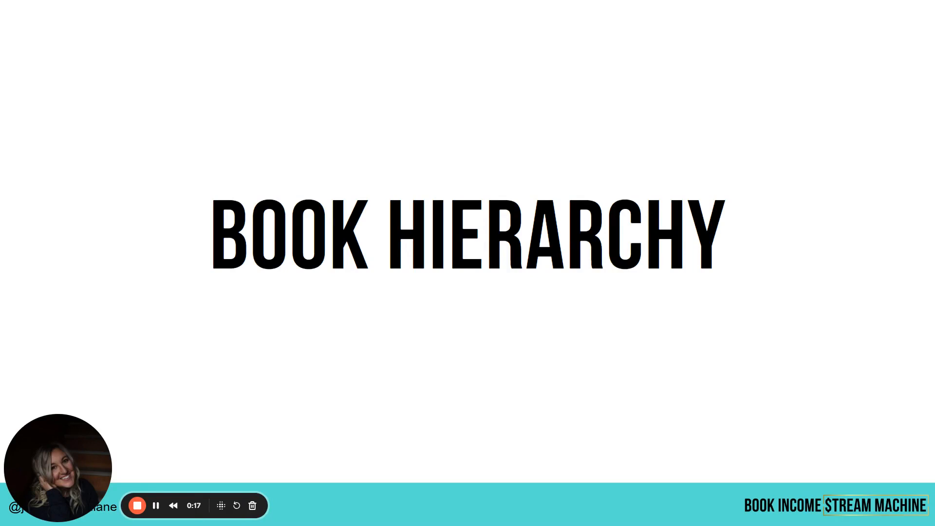
pyautogui.press('Right')
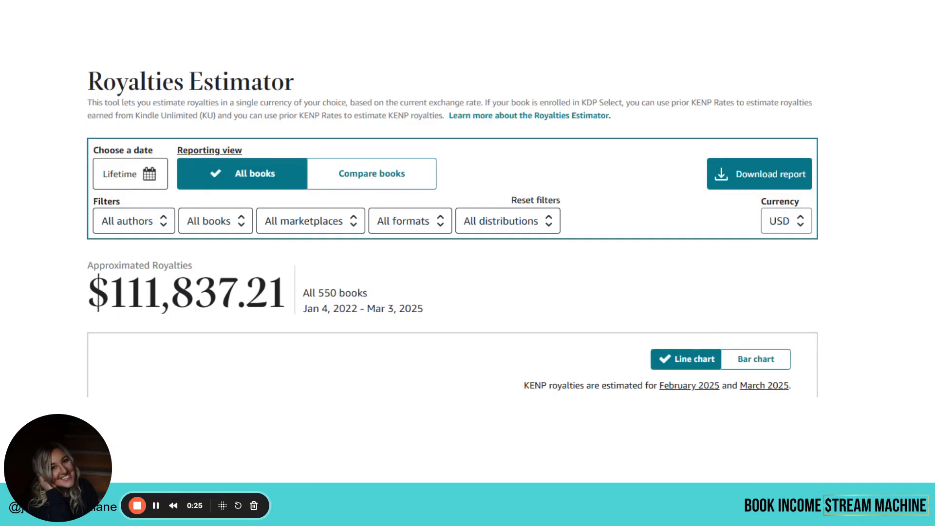
pyautogui.press('Right')
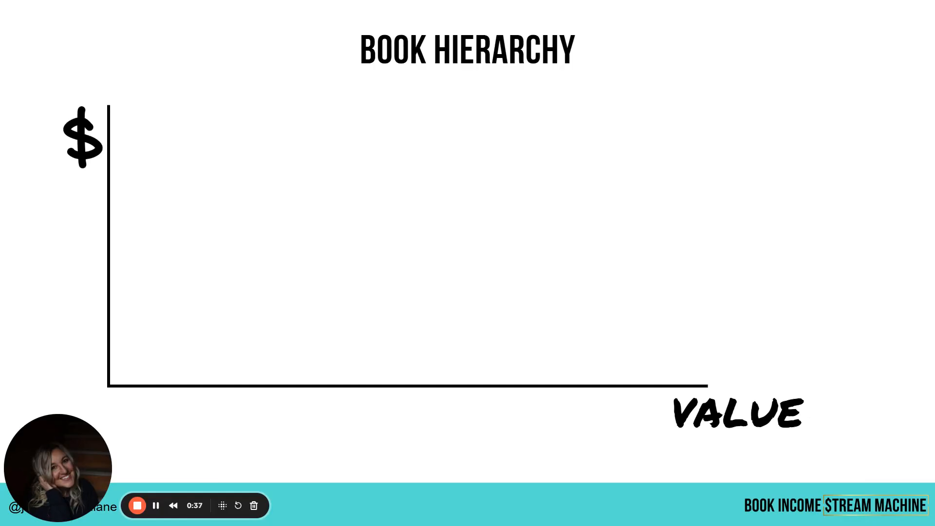
pyautogui.press('Right')
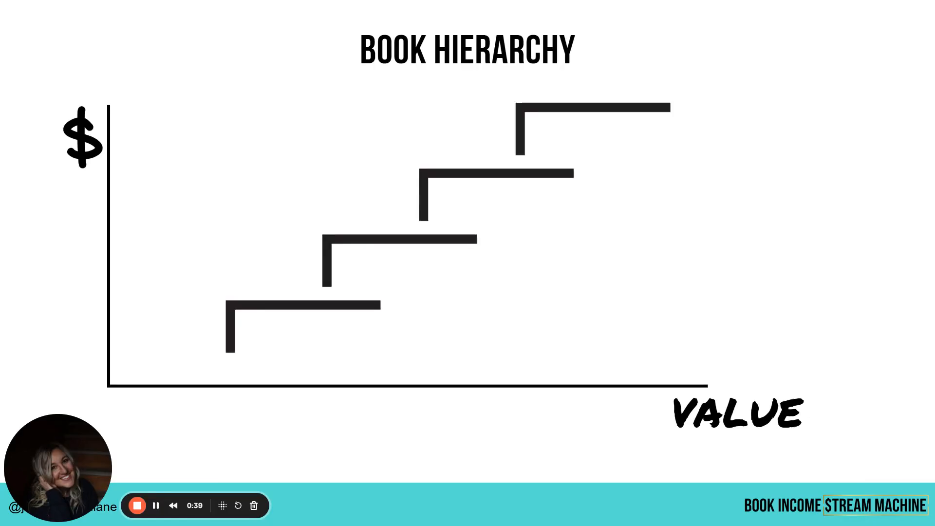
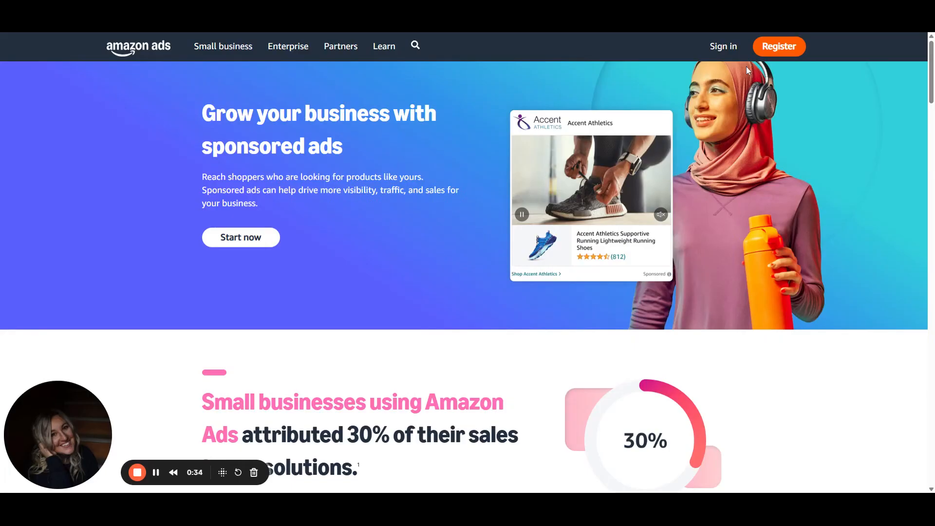
pyautogui.click(157, 472)
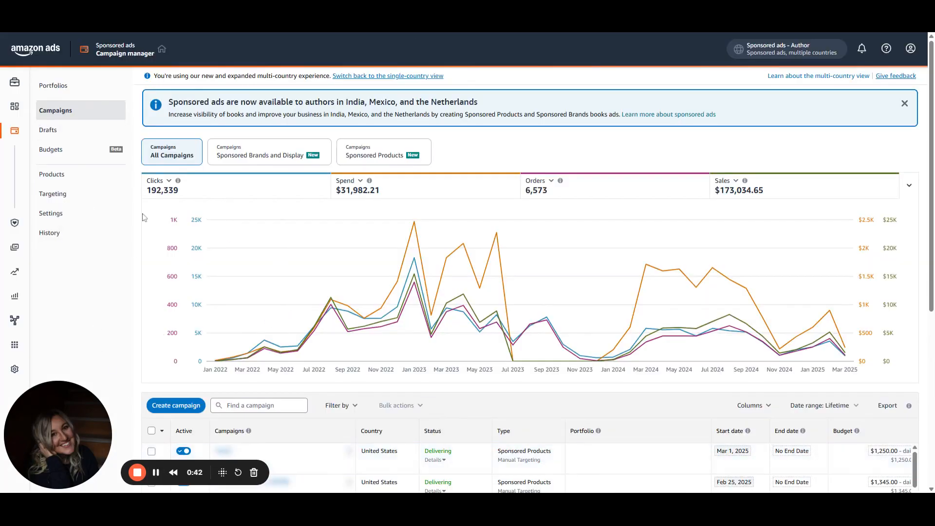
# In the Amazon Ads campaign manager, create a new Sponsored Products campaign and review its ad group name setting
pyautogui.click(165, 409)
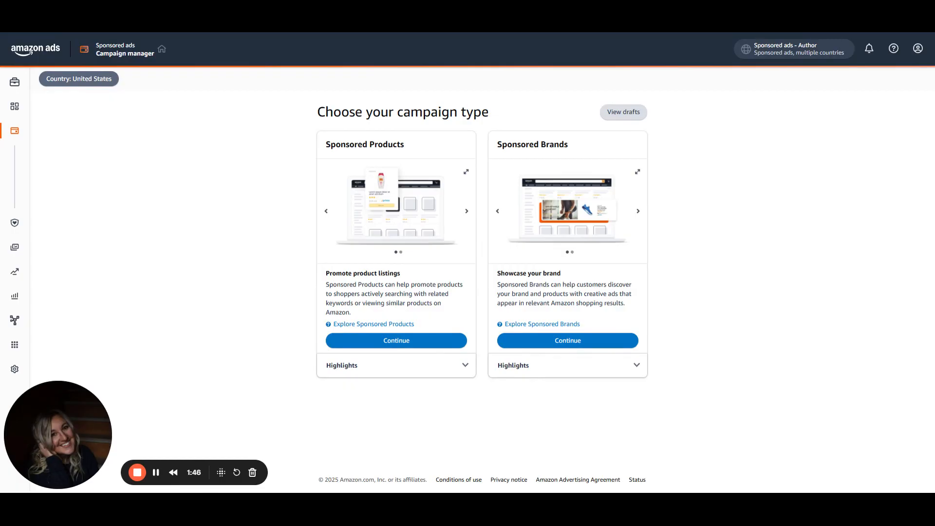
pyautogui.click(335, 344)
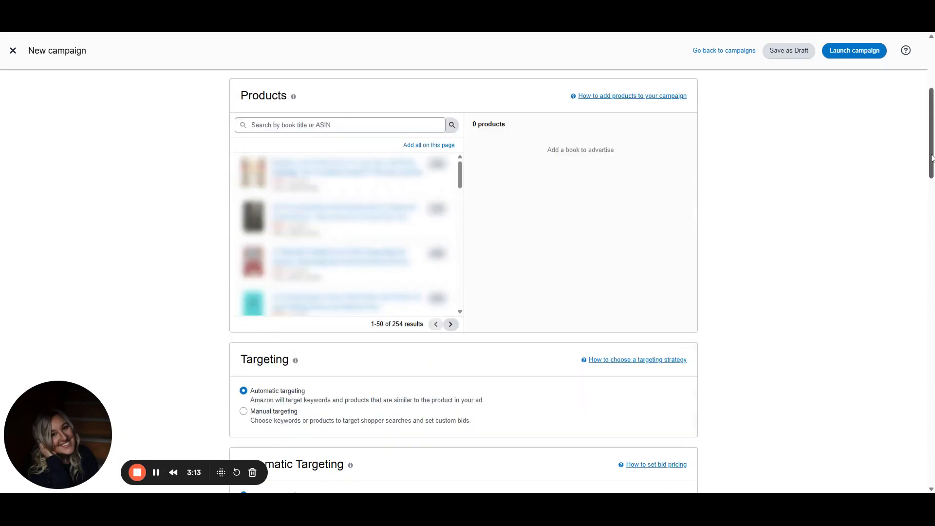
pyautogui.scroll(3, 932, 129)
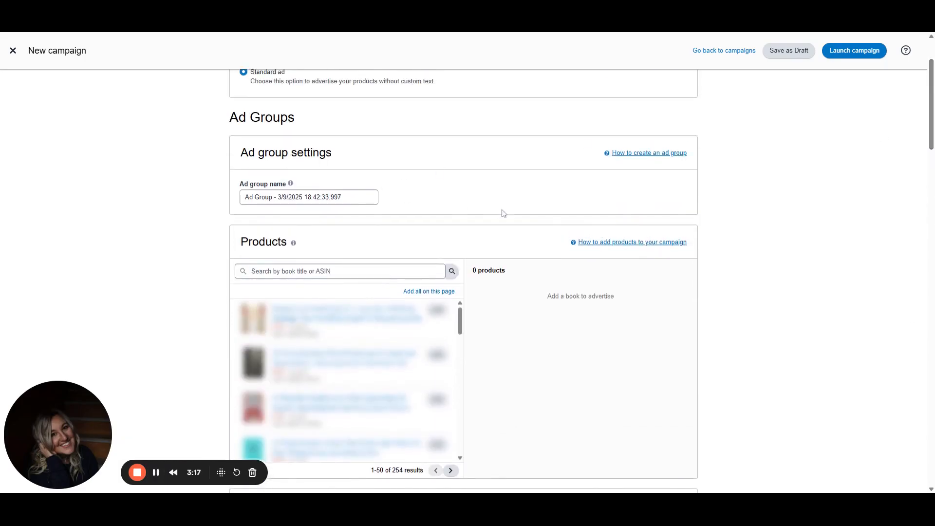
pyautogui.scroll(2, 931, 126)
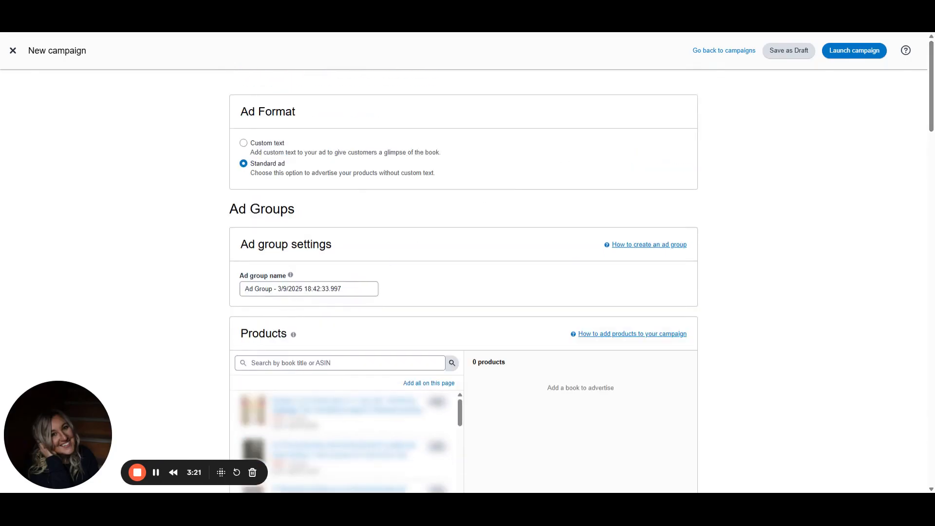
pyautogui.moveTo(346, 289); pyautogui.dragTo(217, 302)
pyautogui.click(230, 267)
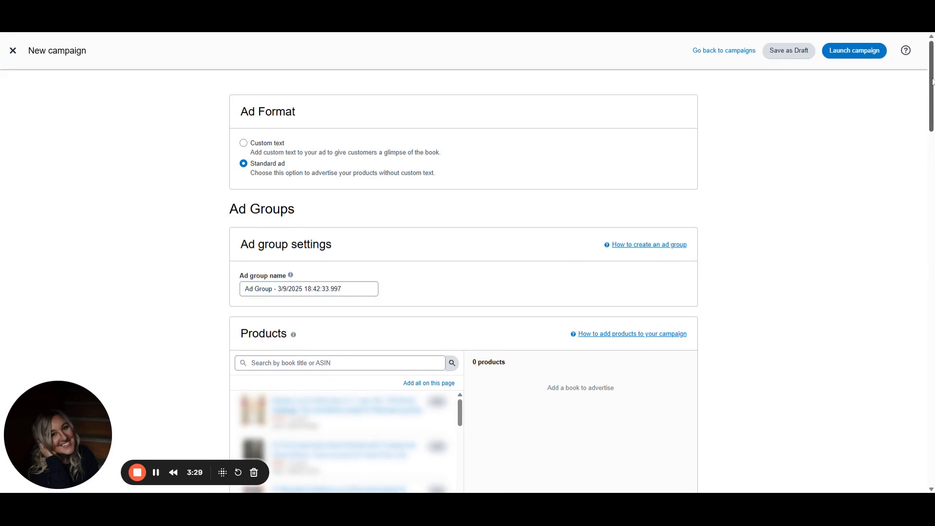
# Set the default bid for automatic targeting to $0.10
pyautogui.moveTo(932, 81); pyautogui.dragTo(932, 168)
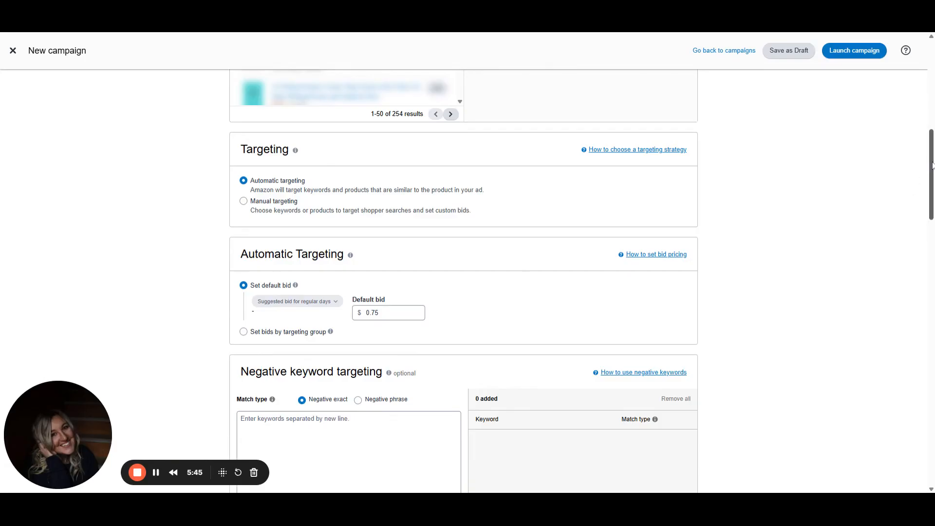
pyautogui.scroll(-1, 931, 166)
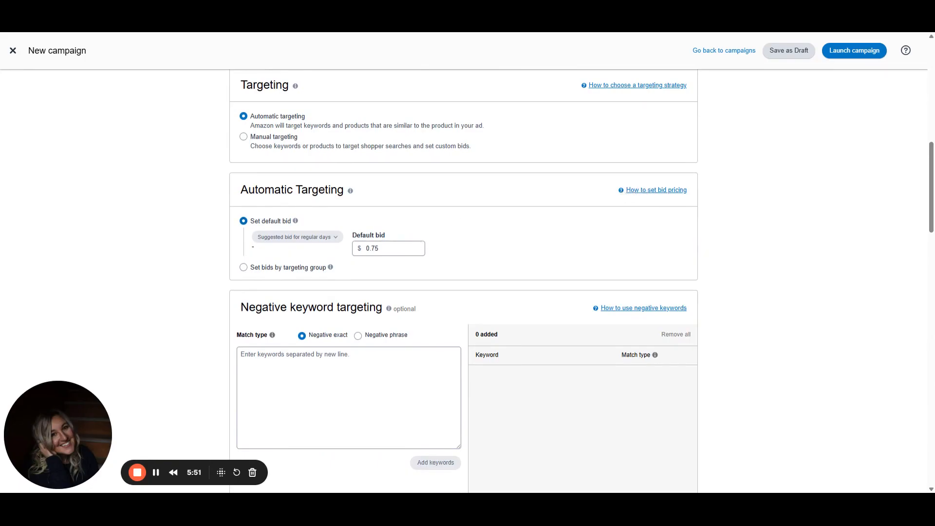
pyautogui.moveTo(370, 248); pyautogui.dragTo(378, 248)
pyautogui.write('10')
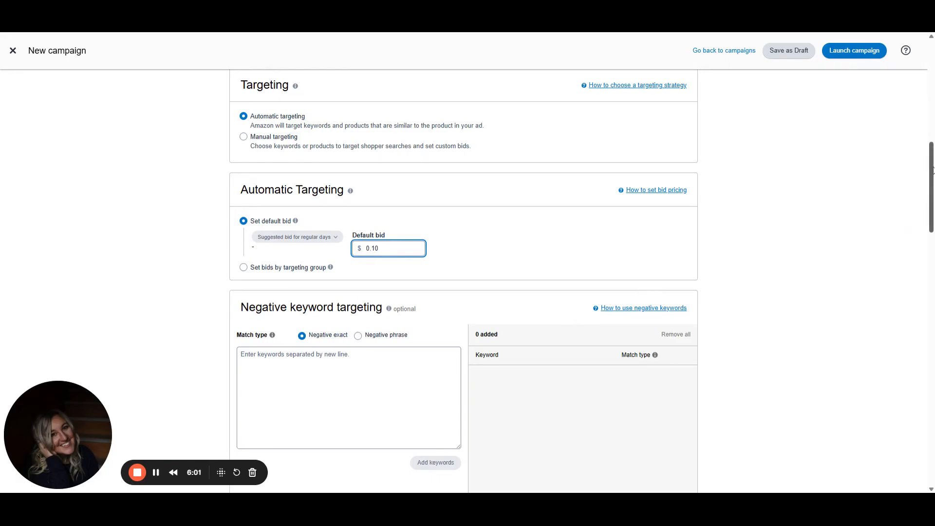
# Set the campaign bidding strategy to "Dynamic bids - down only"
pyautogui.moveTo(931, 170); pyautogui.dragTo(932, 334)
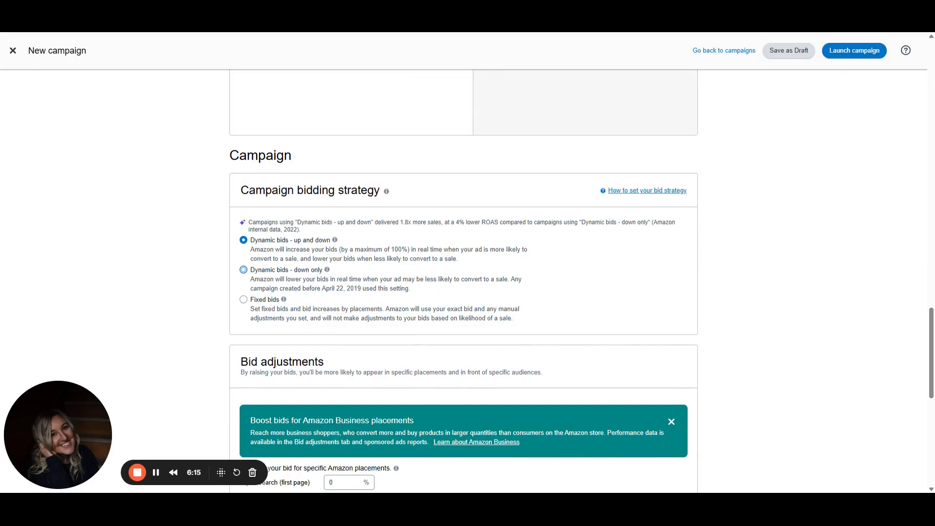
pyautogui.click(243, 270)
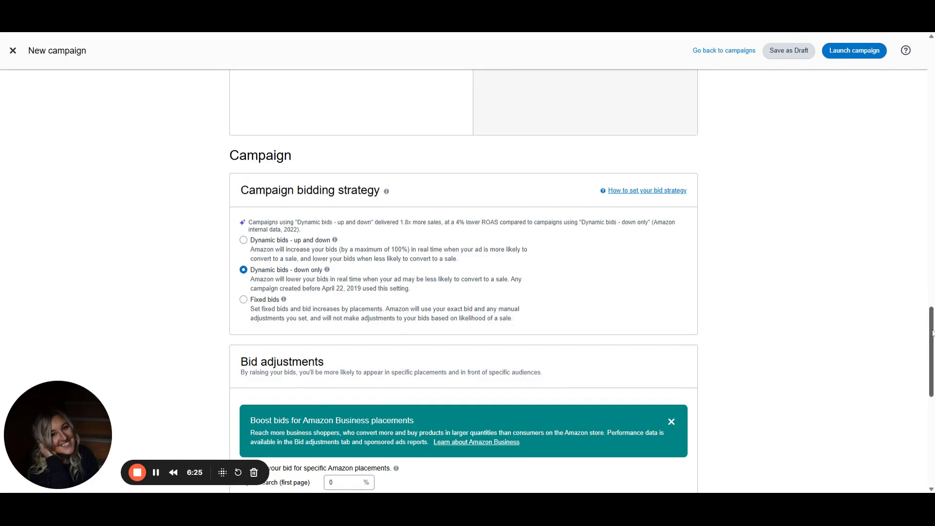
# Review the default bid for automatic targeting and the description of the "Dynamic bids - down only" strategy
pyautogui.moveTo(932, 332); pyautogui.dragTo(932, 194)
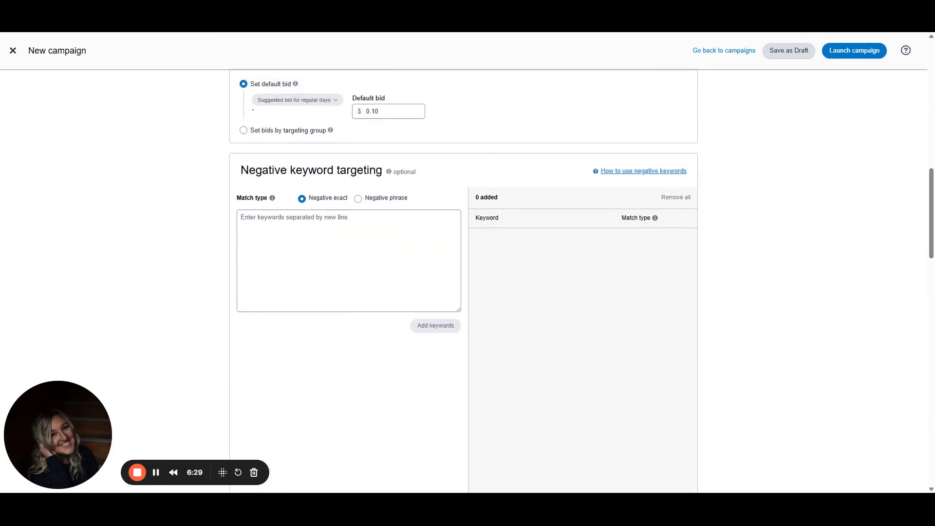
pyautogui.moveTo(932, 209); pyautogui.dragTo(931, 345)
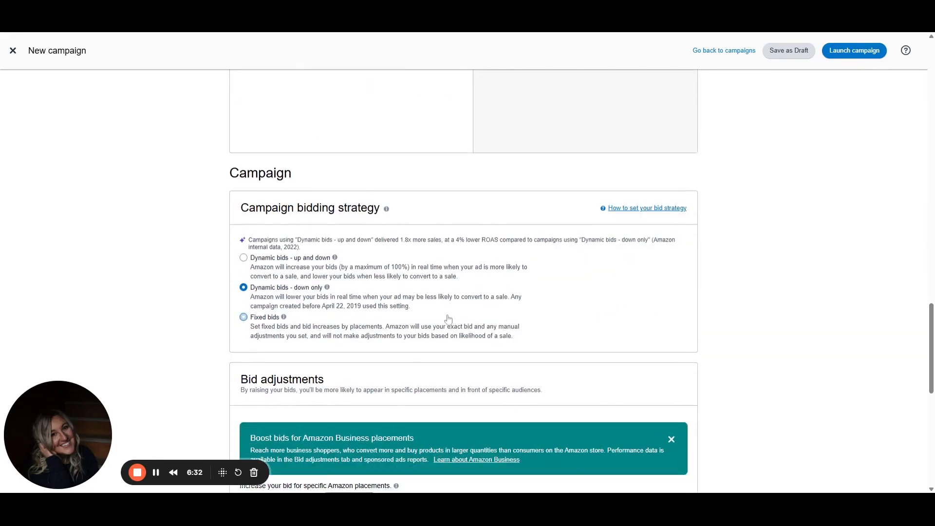
pyautogui.moveTo(412, 307); pyautogui.dragTo(250, 298)
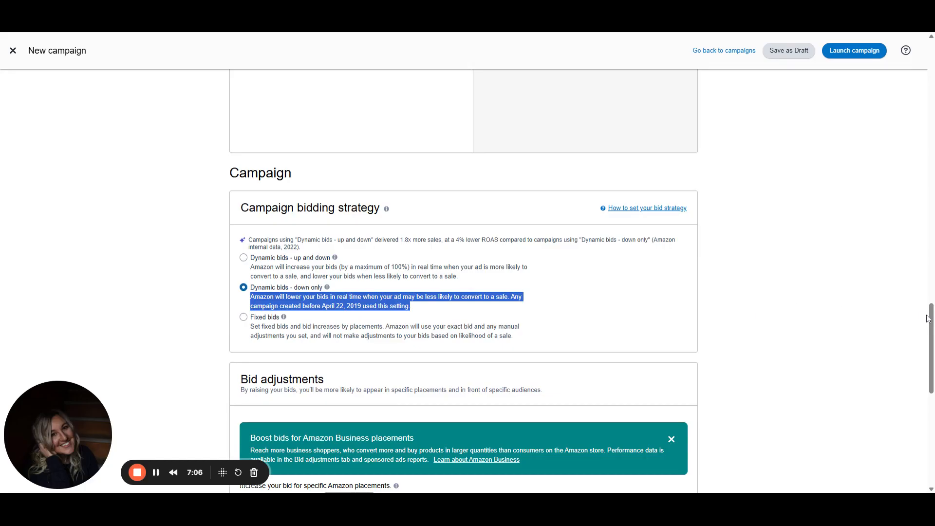
# Name the campaign "Name of Book" and set its daily budget to $750.00
pyautogui.moveTo(931, 319); pyautogui.dragTo(931, 403)
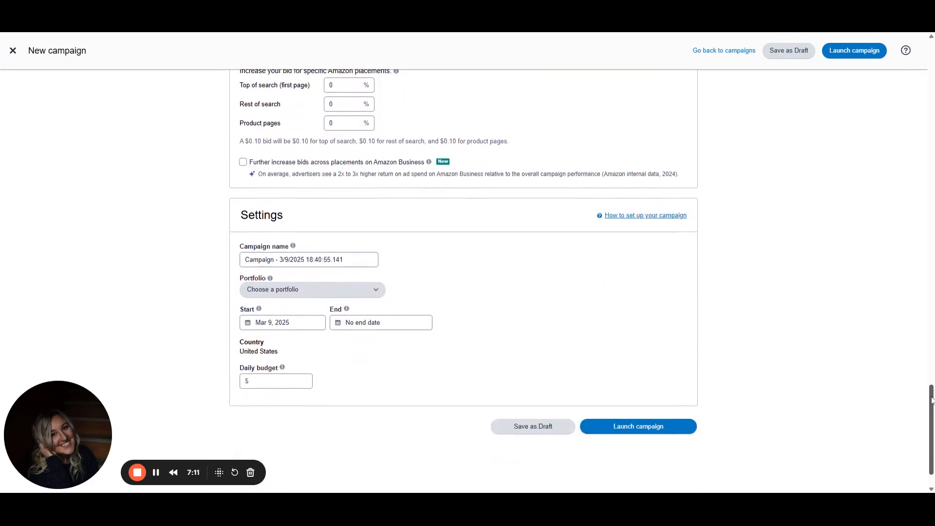
pyautogui.moveTo(346, 260); pyautogui.dragTo(244, 259)
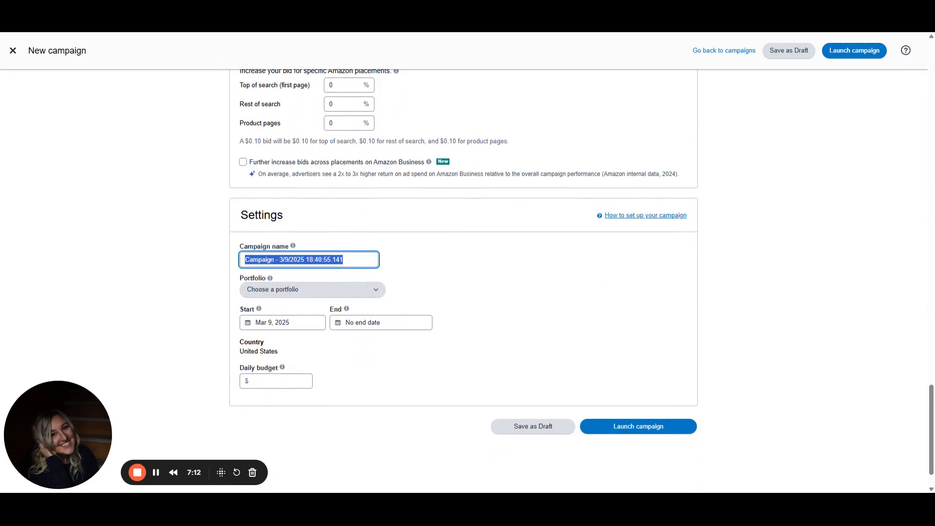
pyautogui.write('N')
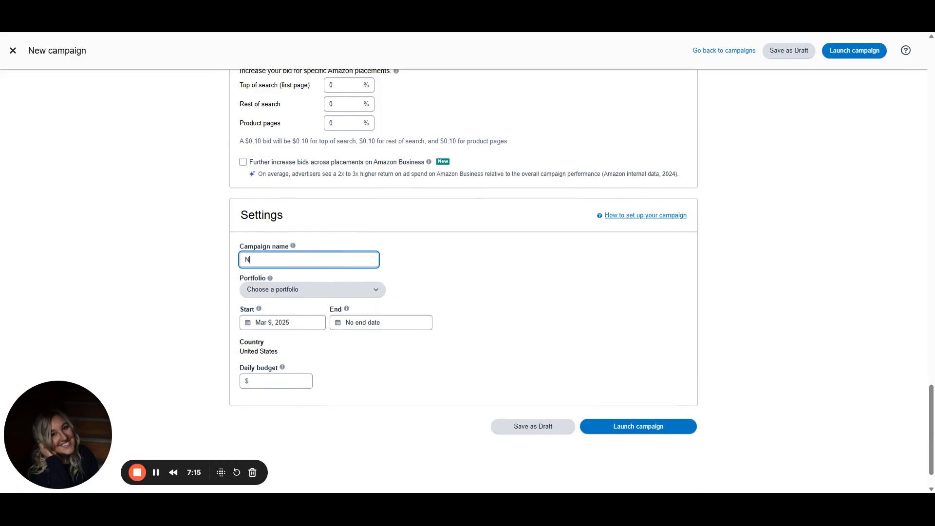
pyautogui.write('ame of Book')
pyautogui.click(277, 381)
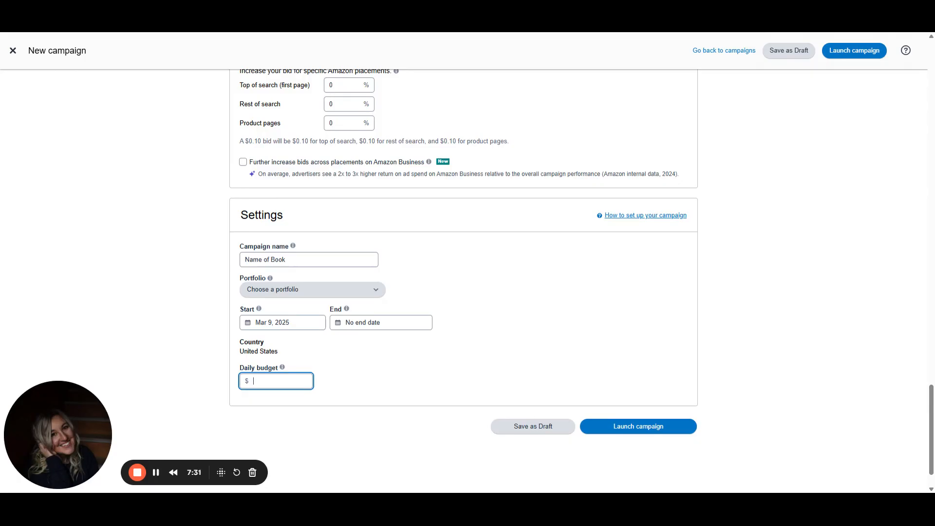
pyautogui.write('750.00')
pyautogui.click(302, 407)
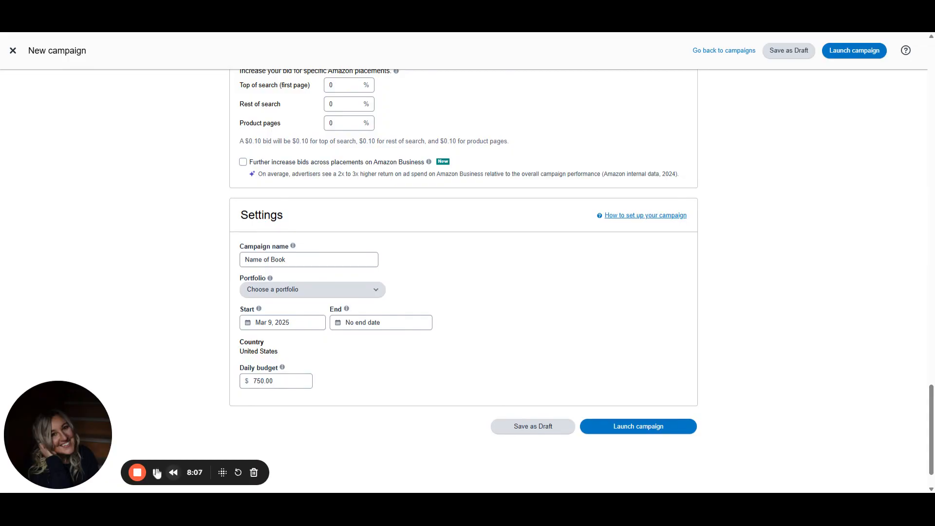
# Check the new campaign form from the products and targeting sections through to the campaign settings
pyautogui.scroll(-1, 899, 414)
pyautogui.moveTo(932, 439); pyautogui.dragTo(911, 129)
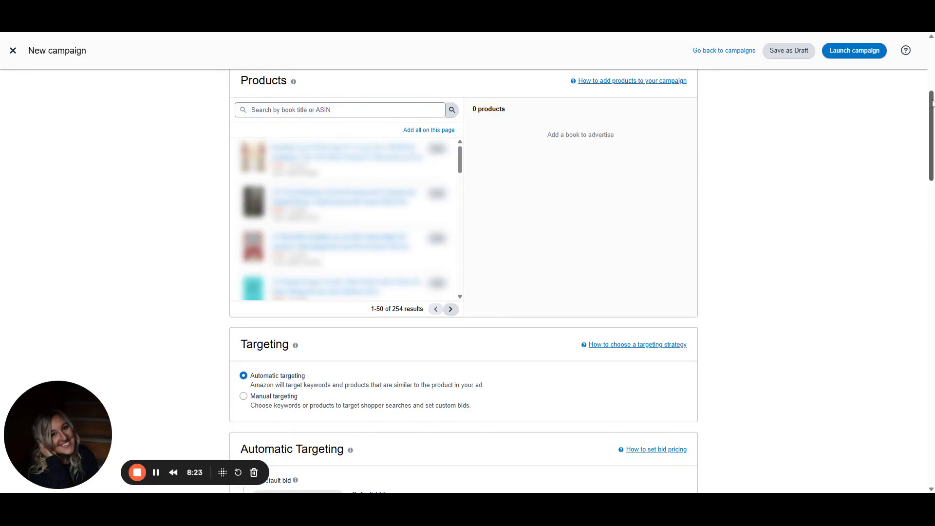
pyautogui.moveTo(932, 101); pyautogui.dragTo(924, 433)
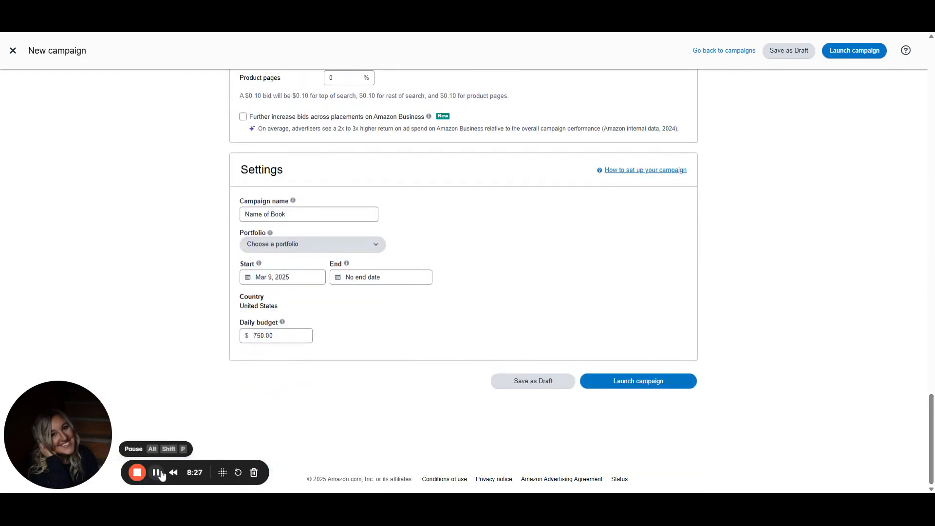
pyautogui.click(151, 476)
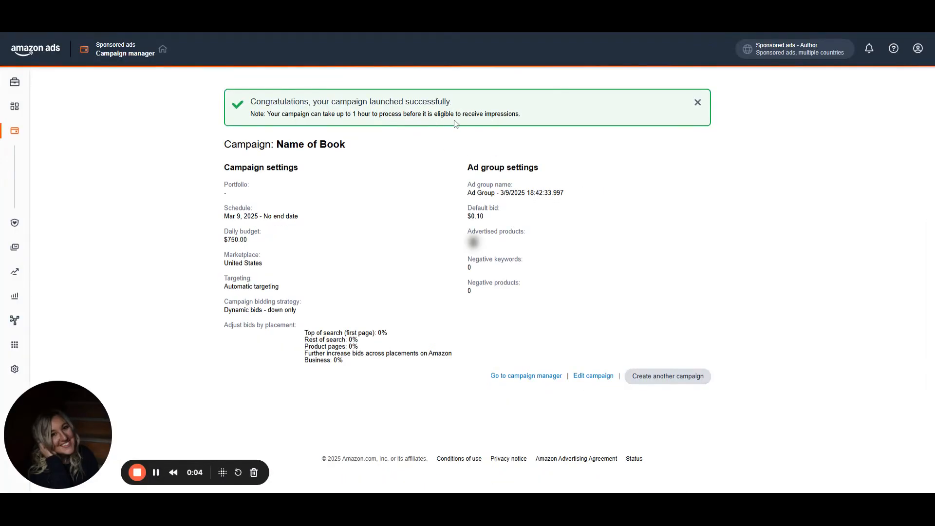
# Read the launch notice, then open the "Name of Book" campaign from the campaign list and go into its ad group
pyautogui.moveTo(437, 116); pyautogui.dragTo(457, 118)
pyautogui.click(535, 116)
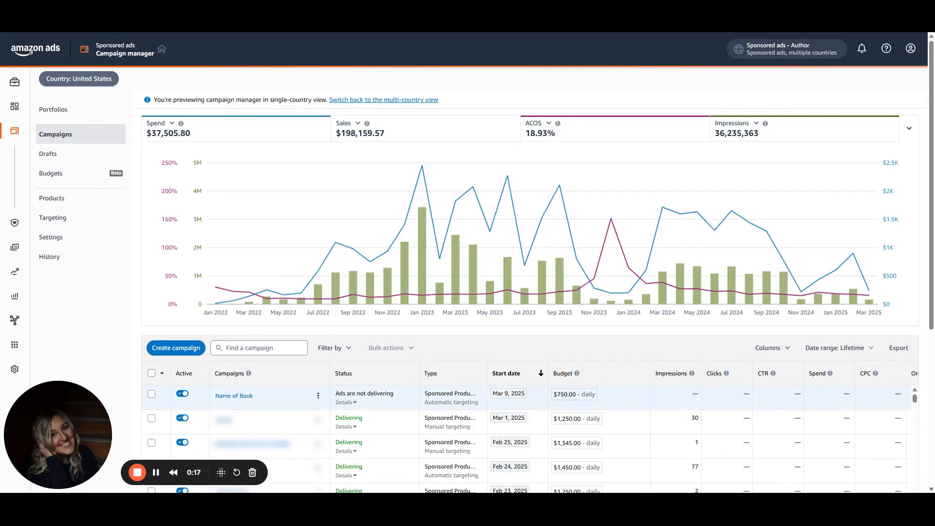
pyautogui.click(229, 397)
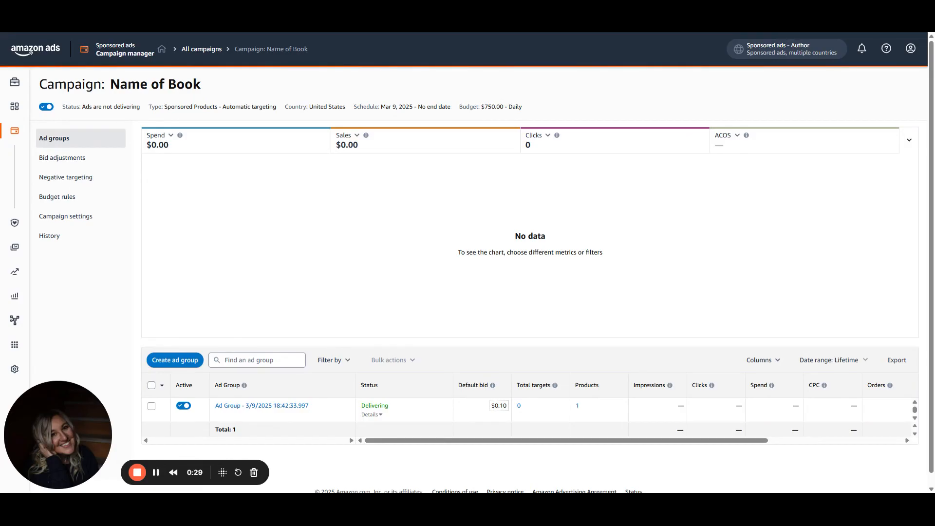
pyautogui.click(266, 407)
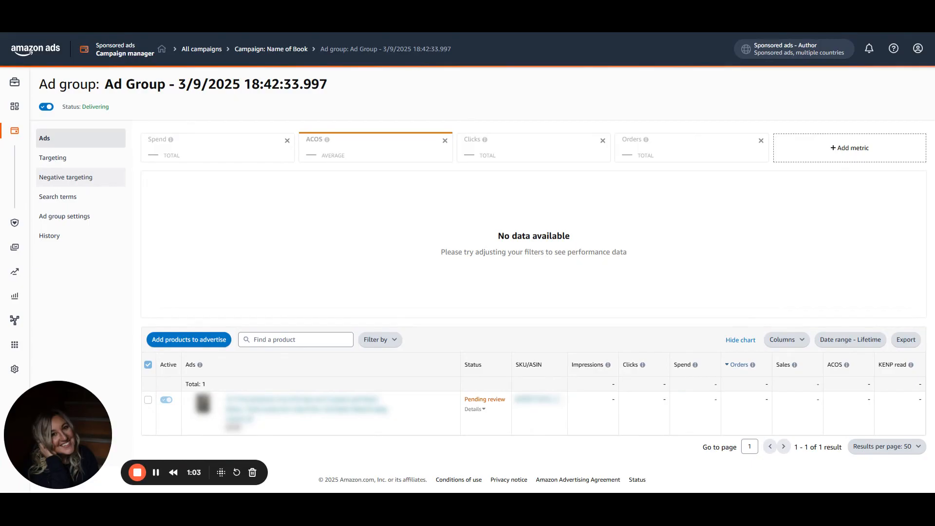
# Open the ad group's targeting and widen the "Automatic targeting groups" column to show the full group names
pyautogui.click(75, 159)
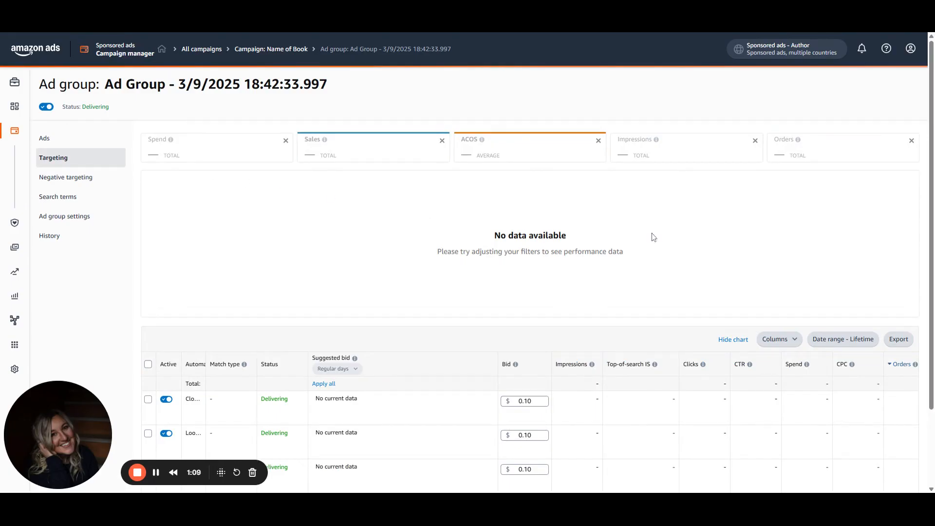
pyautogui.scroll(-2, 931, 112)
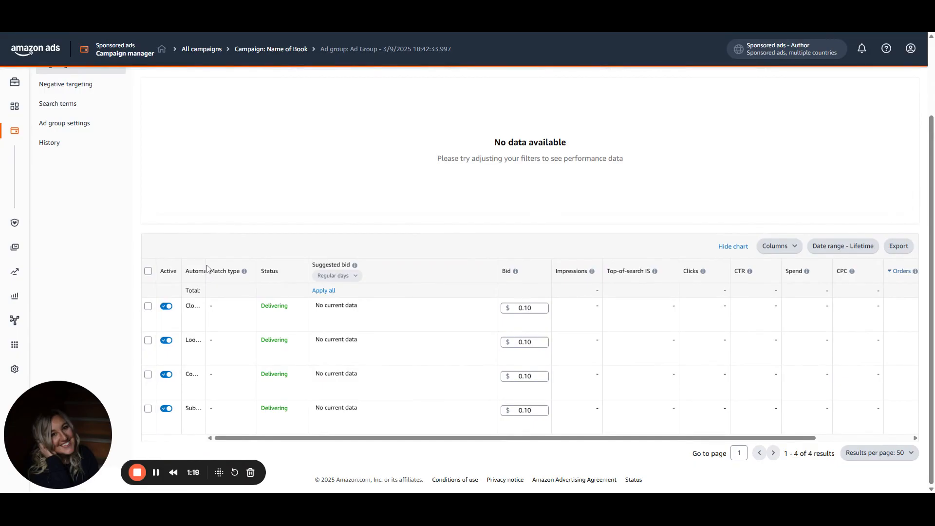
pyautogui.moveTo(206, 271); pyautogui.dragTo(259, 267)
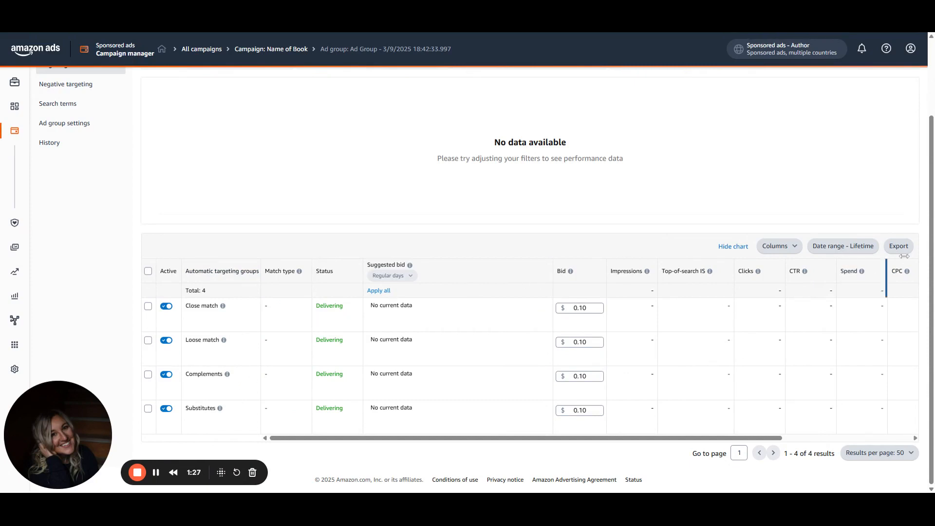
# Examine the bids and performance columns, from impressions through ACOS, for the automatic targeting groups
pyautogui.scroll(3, 933, 262)
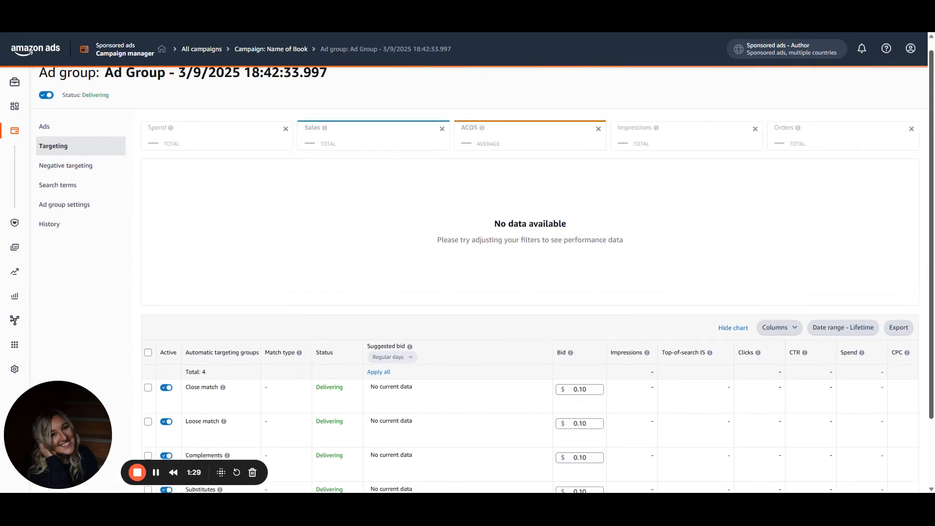
pyautogui.scroll(1, 934, 262)
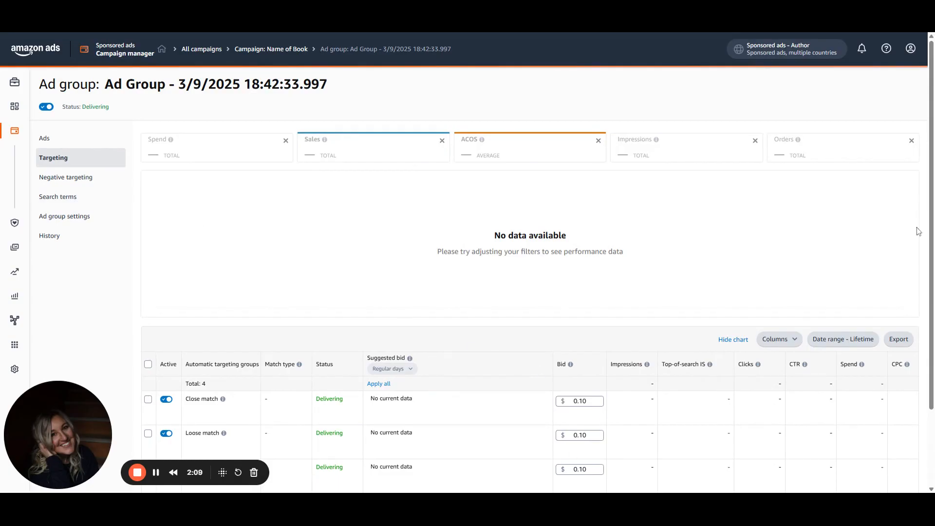
pyautogui.scroll(-1, 771, 264)
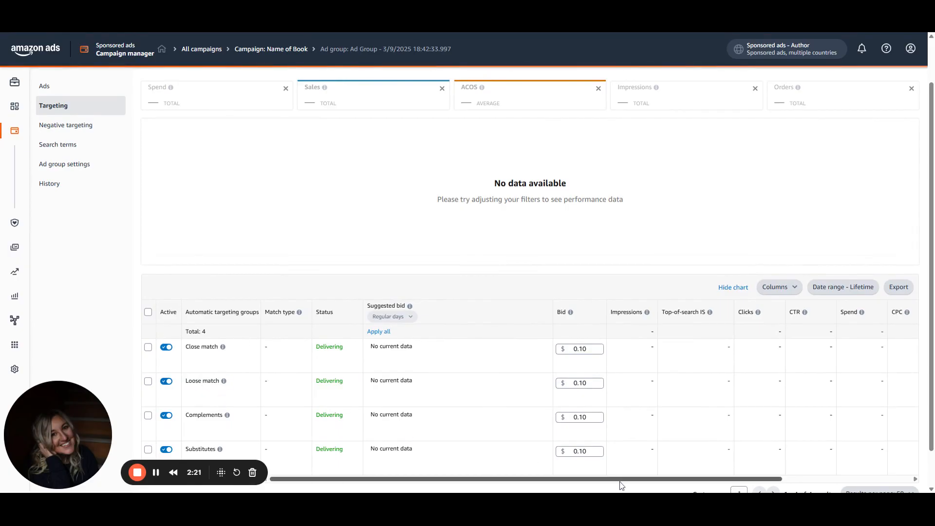
pyautogui.moveTo(626, 481); pyautogui.dragTo(754, 481)
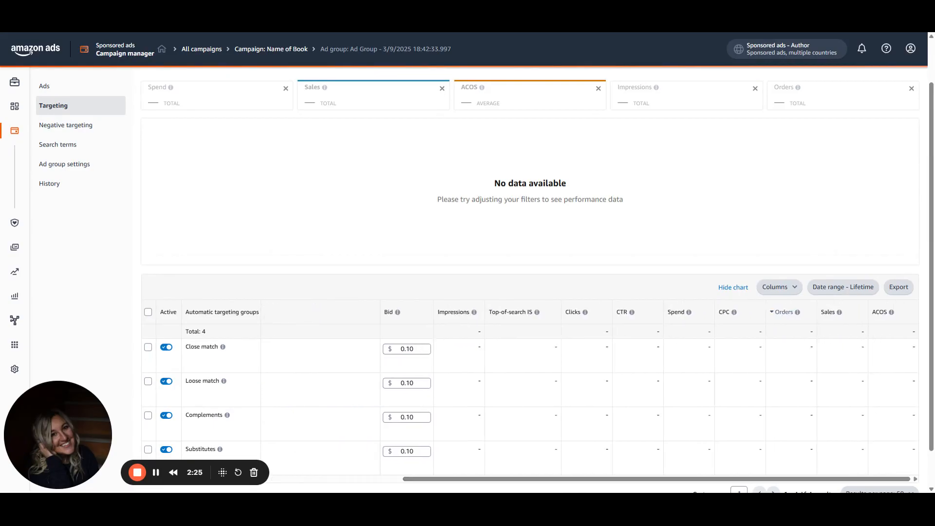
pyautogui.scroll(-1, 933, 312)
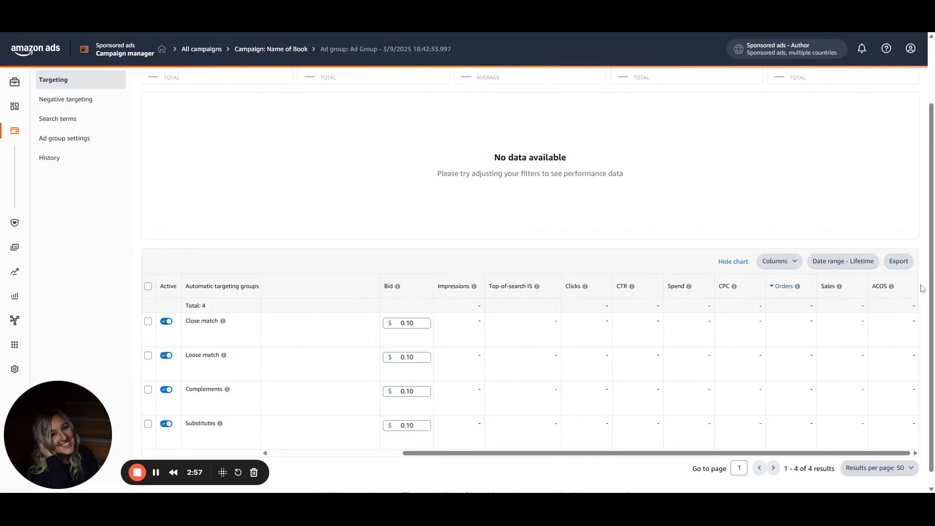
pyautogui.scroll(2, 931, 287)
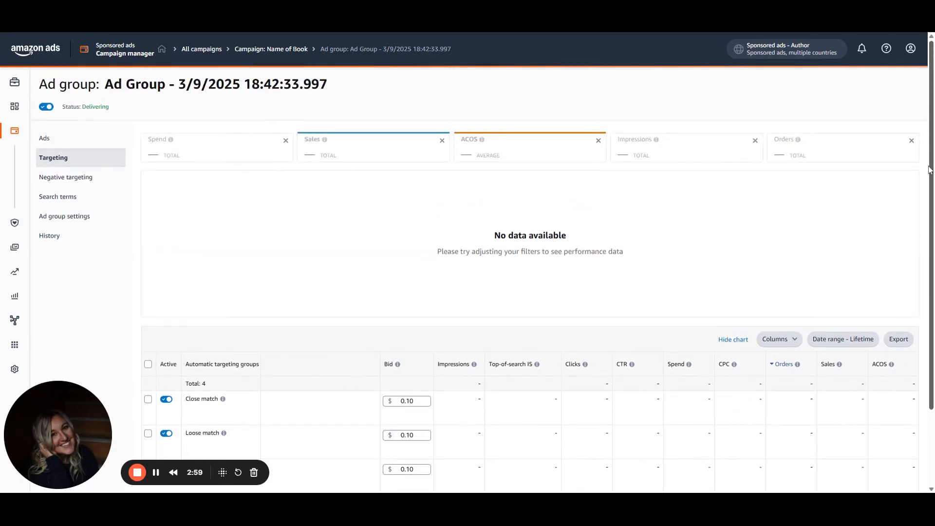